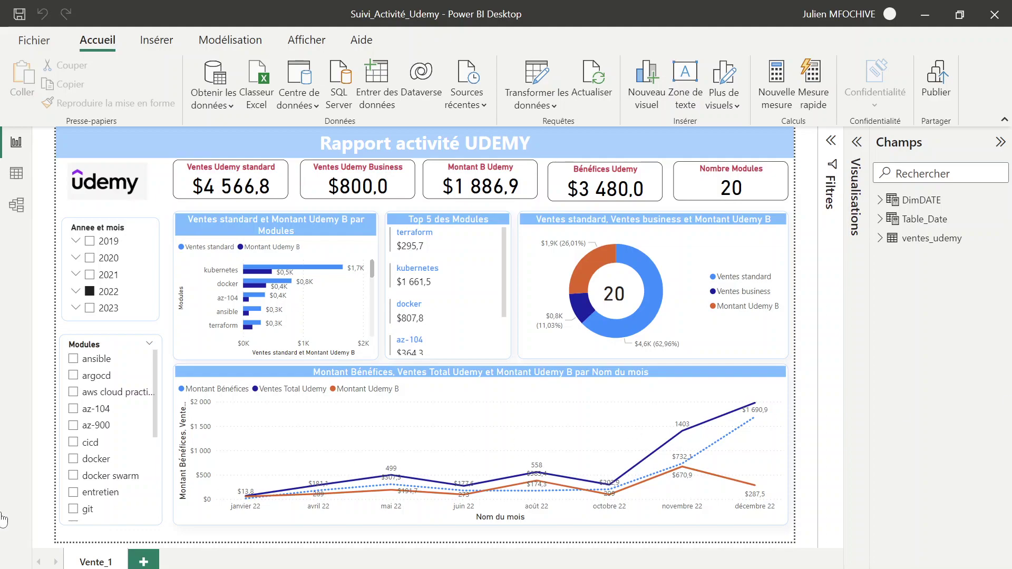
# In the data view, create a calculated table defined as Table_date_01 = CALENDARAUTO().
pyautogui.click(17, 177)
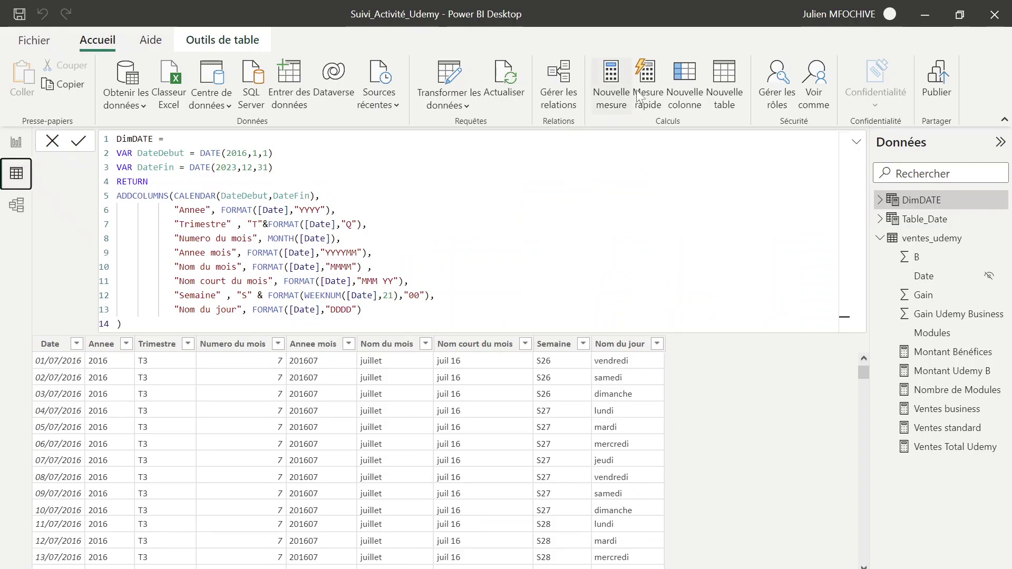
pyautogui.click(724, 90)
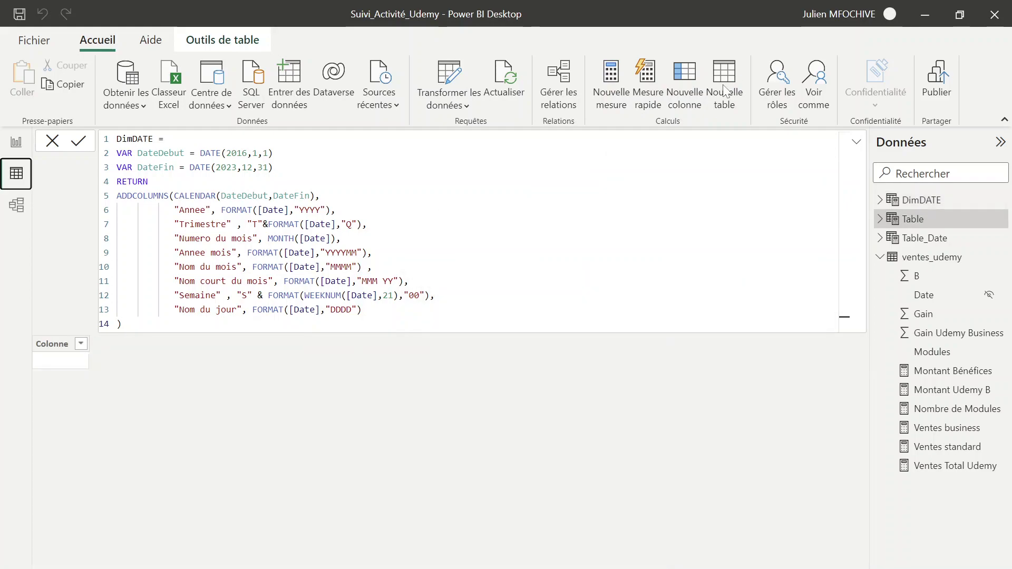
pyautogui.click(137, 138)
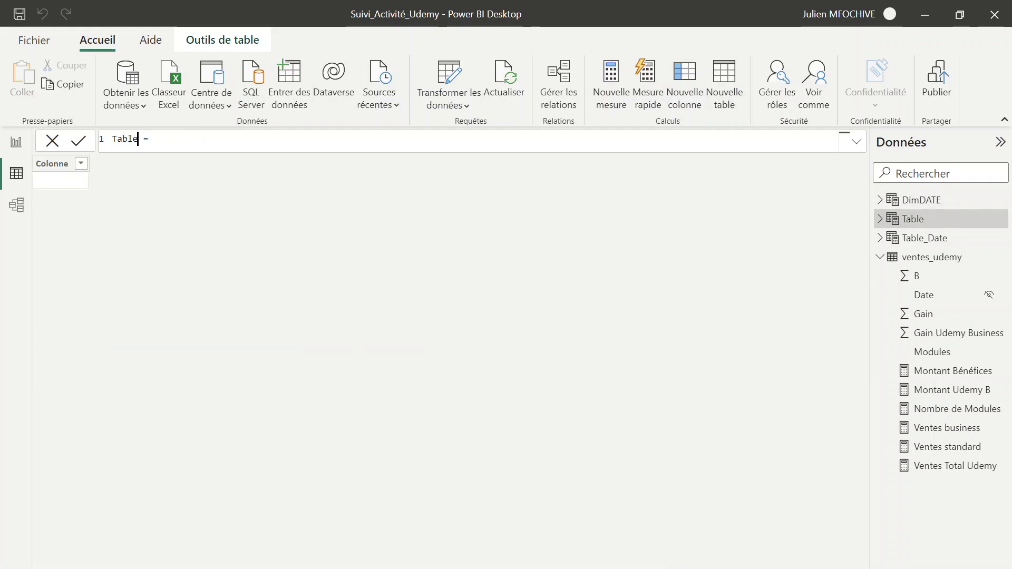
pyautogui.write('_date_01')
pyautogui.click(195, 140)
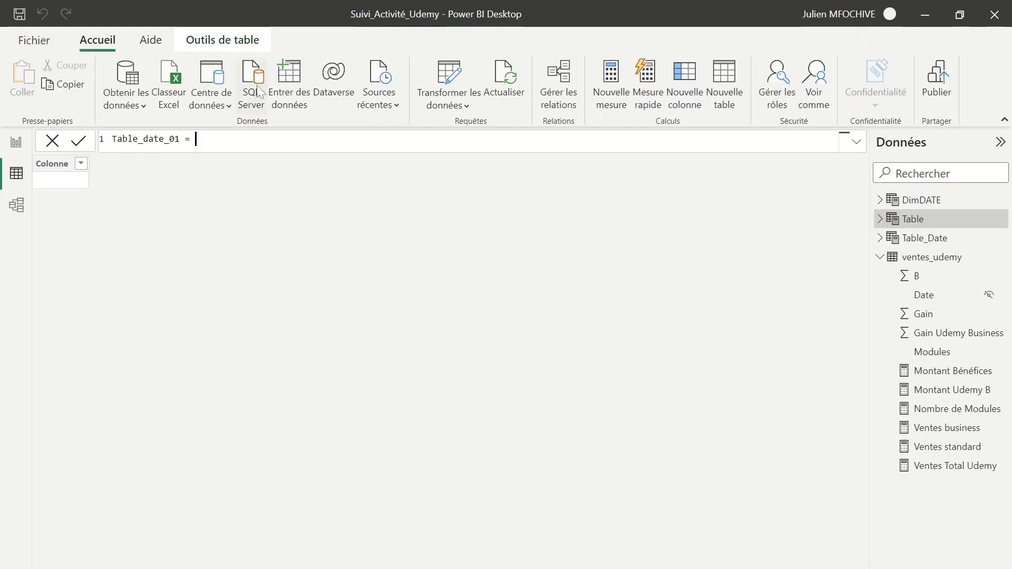
pyautogui.write('c')
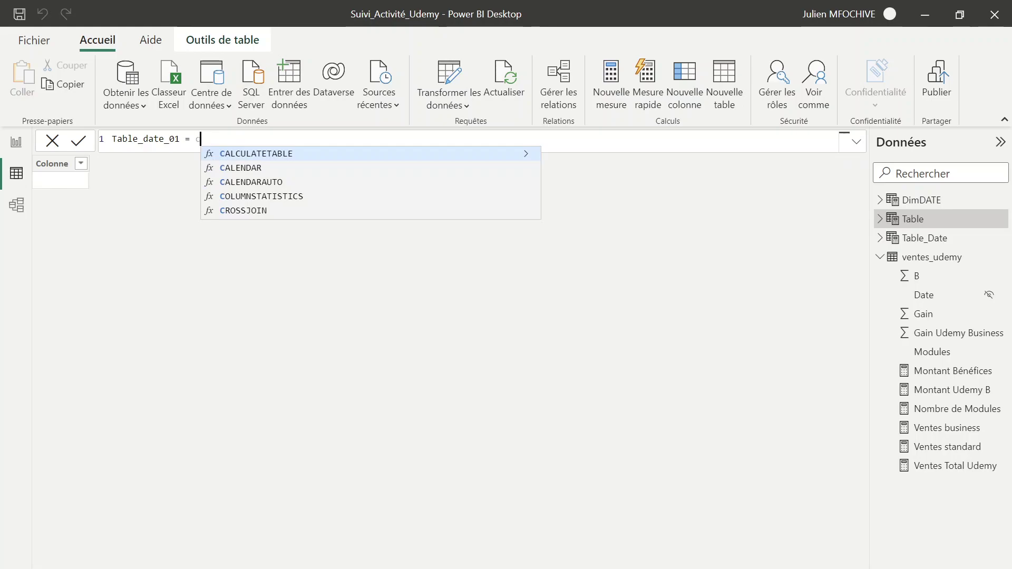
pyautogui.doubleClick(262, 180)
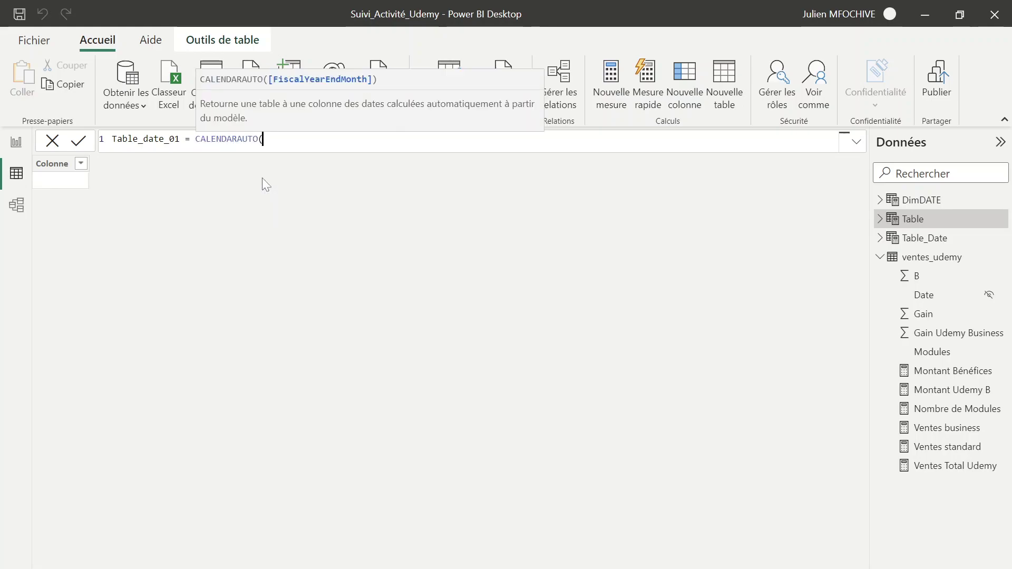
pyautogui.write(')')
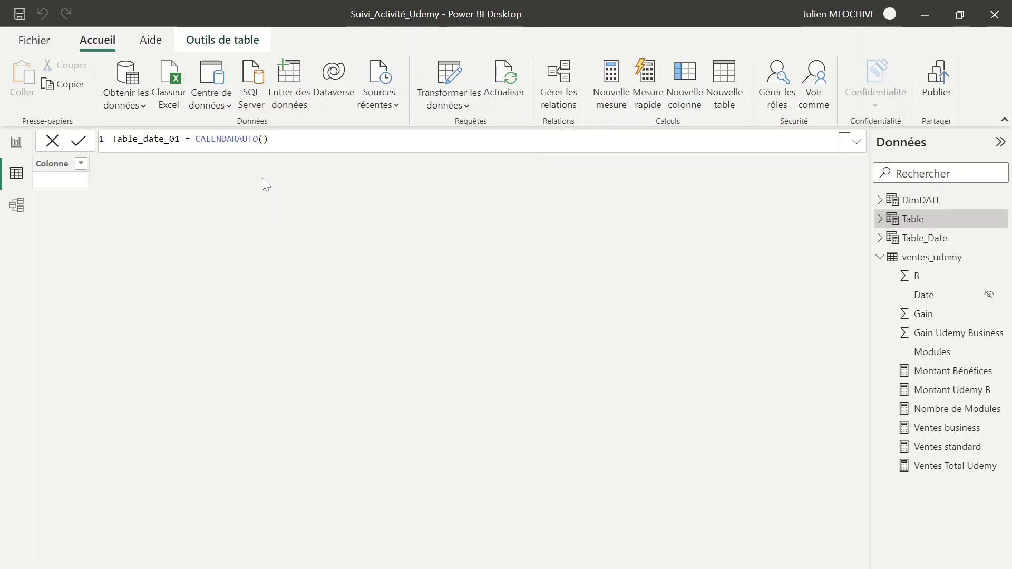
pyautogui.press('Return')
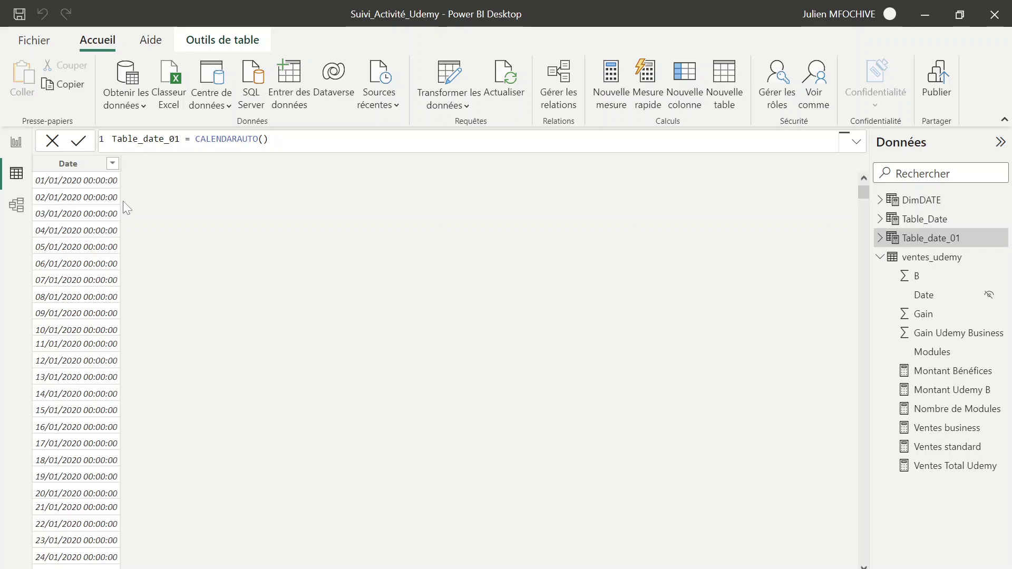
# Format the Date column of Table_date_01 as 14/03/2001 (dd/mm/yyyy).
pyautogui.click(80, 166)
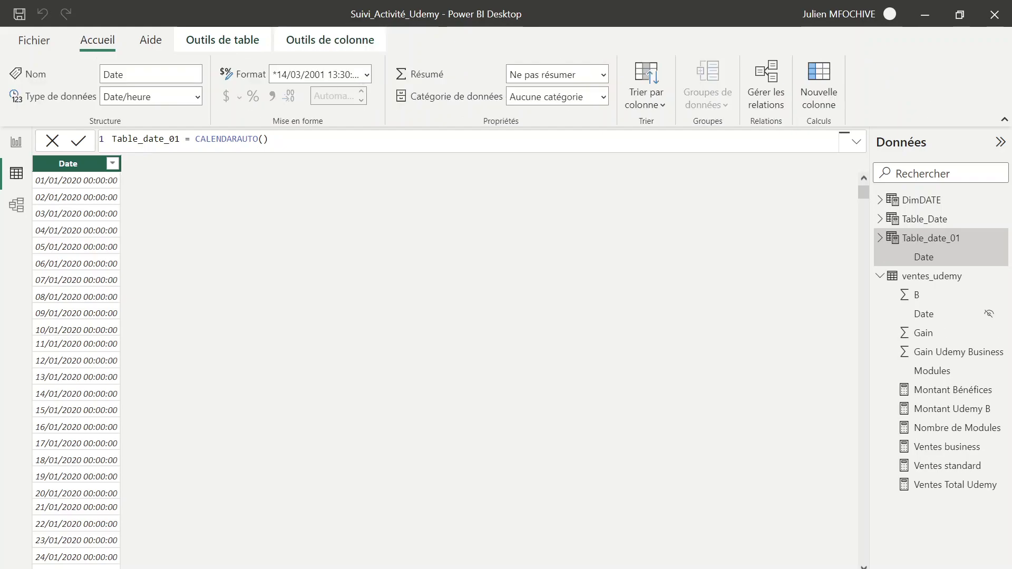
pyautogui.click(367, 74)
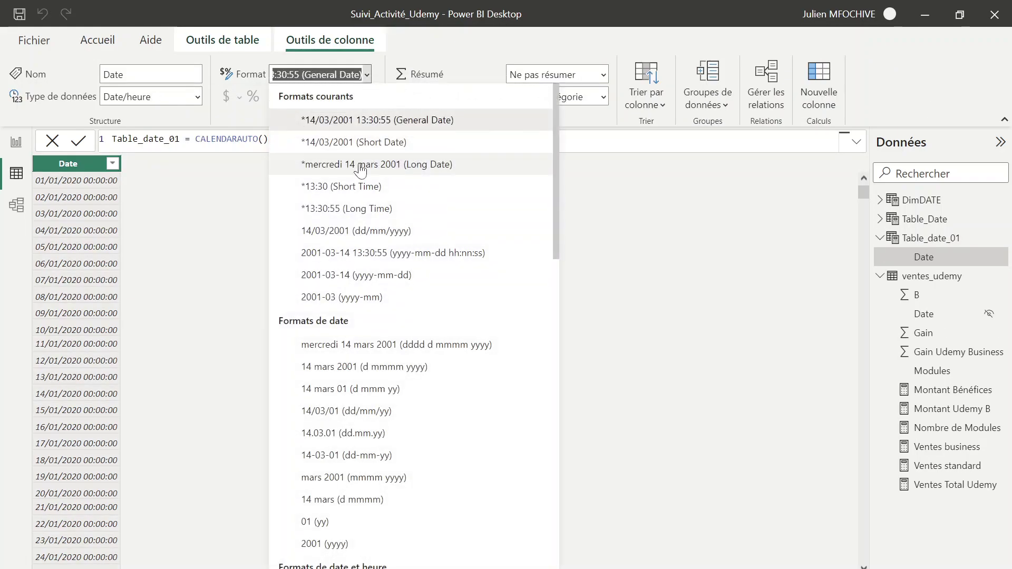
pyautogui.click(356, 231)
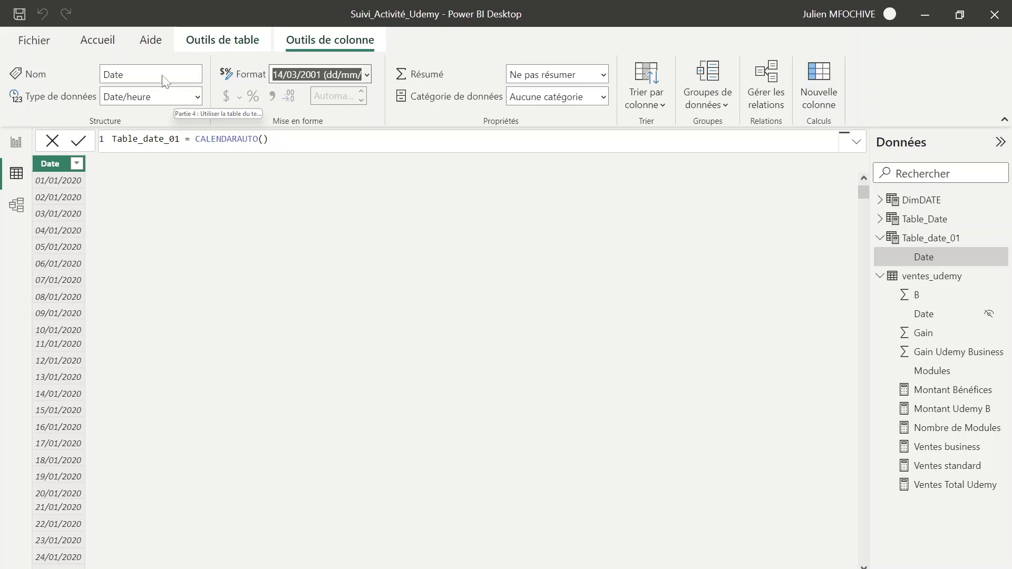
# Start another calculated table named Table_date_02 and begin its formula with the CALENDAR function.
pyautogui.click(227, 42)
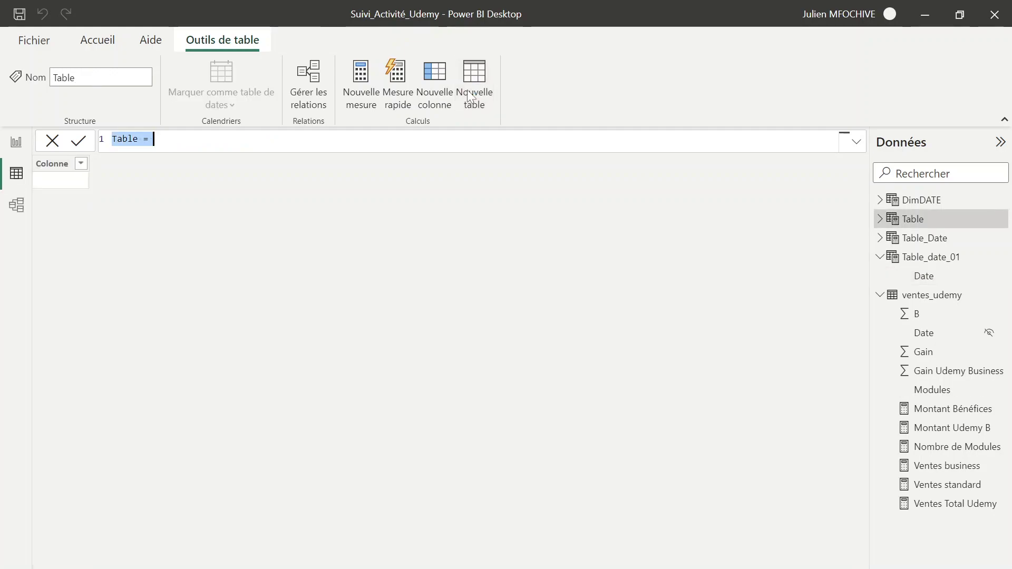
pyautogui.press('BackSpace')
pyautogui.write('_DAt')
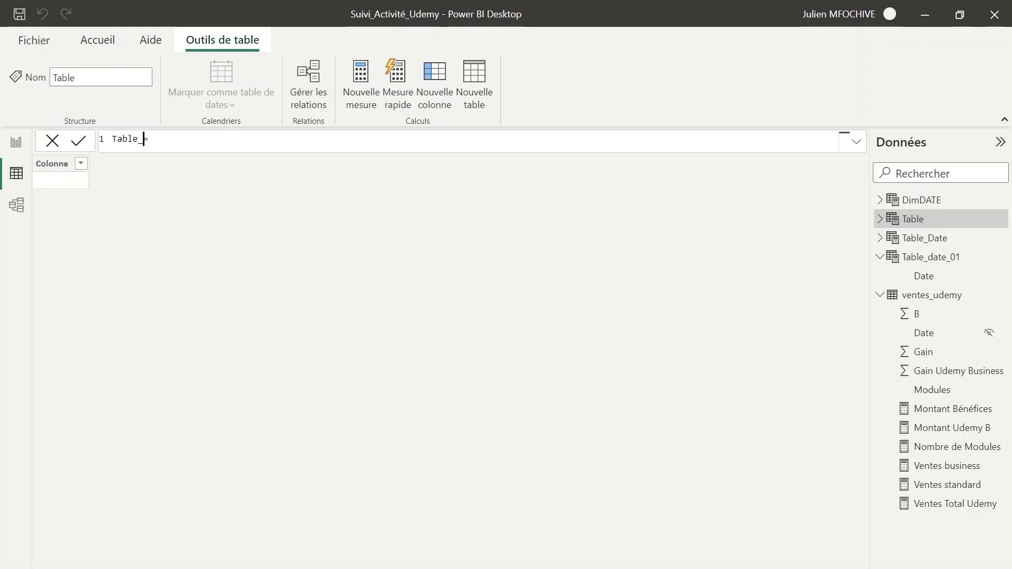
pyautogui.write('E')
pyautogui.press('BackSpace')
pyautogui.press('BackSpace')
pyautogui.press('BackSpace')
pyautogui.press('BackSpace')
pyautogui.write('date_02')
pyautogui.press('End')
pyautogui.write('cal')
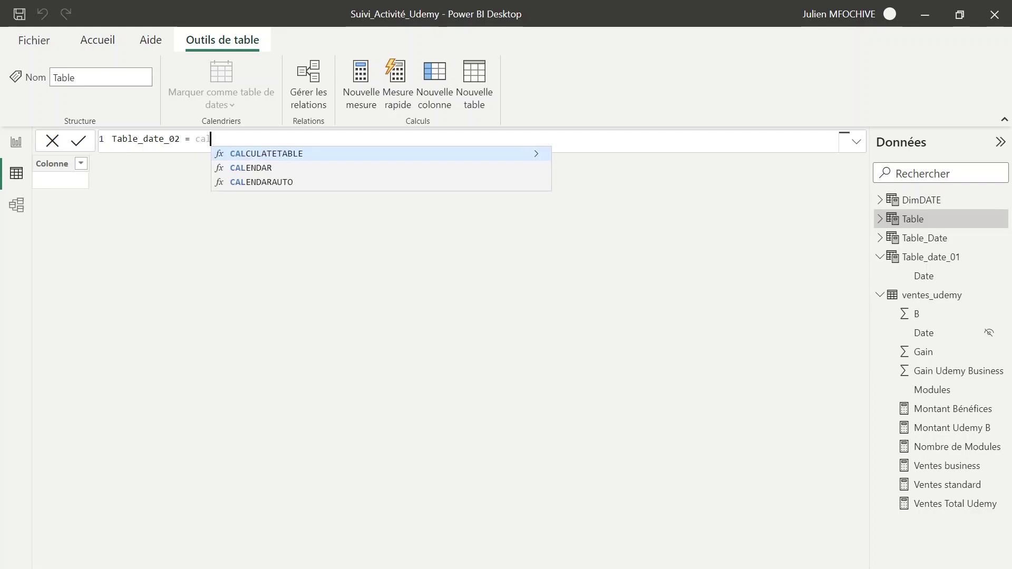
pyautogui.click(250, 168)
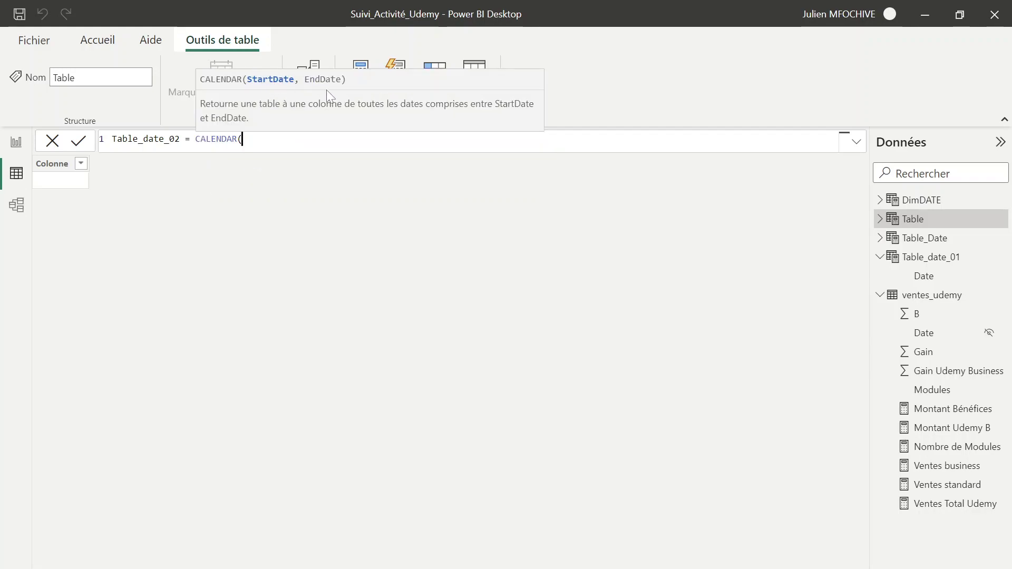
# Enter DATE(2019,01,01) as the start date of the CALENDAR function.
pyautogui.write('D')
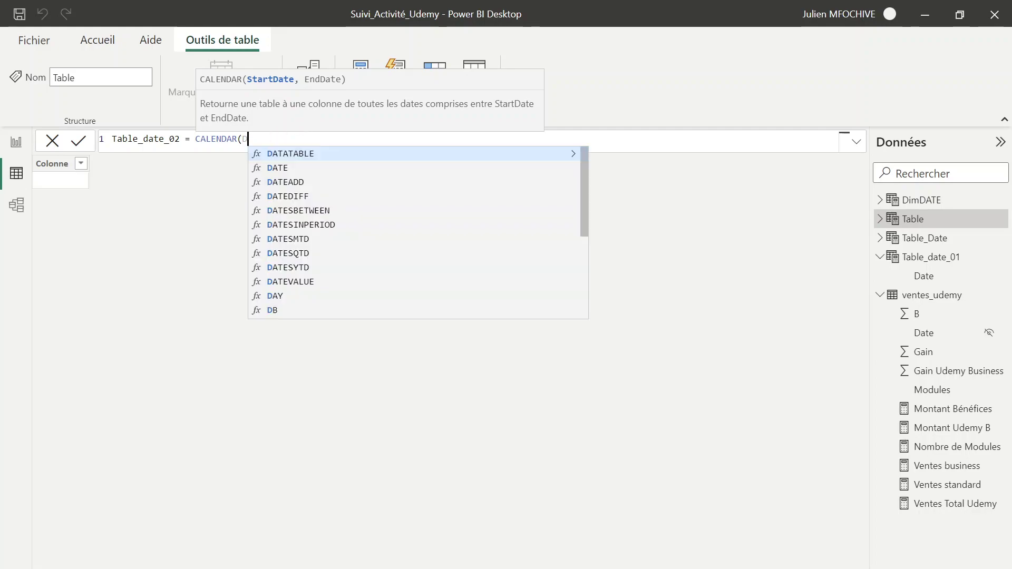
pyautogui.click(274, 164)
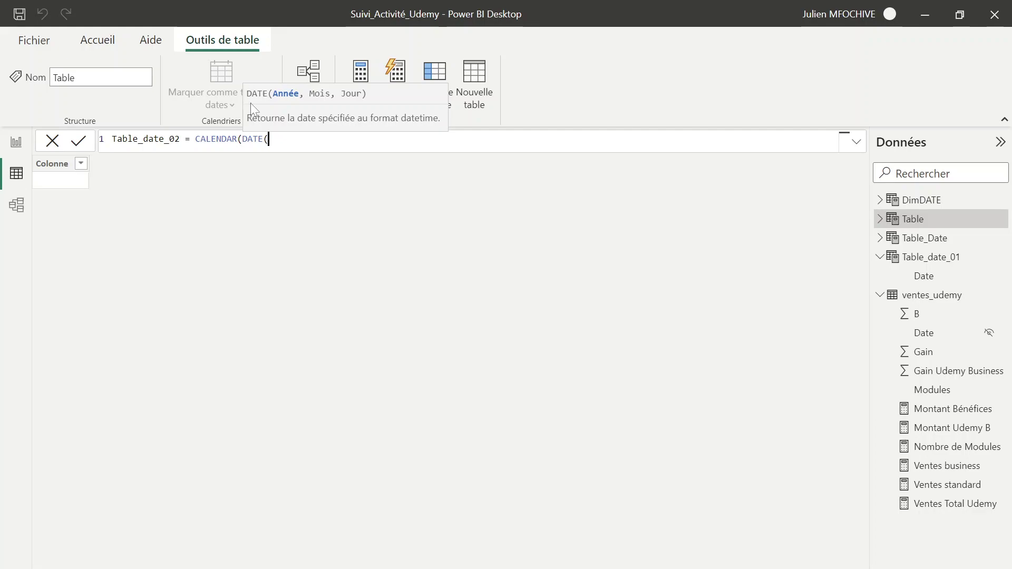
pyautogui.write('2019?')
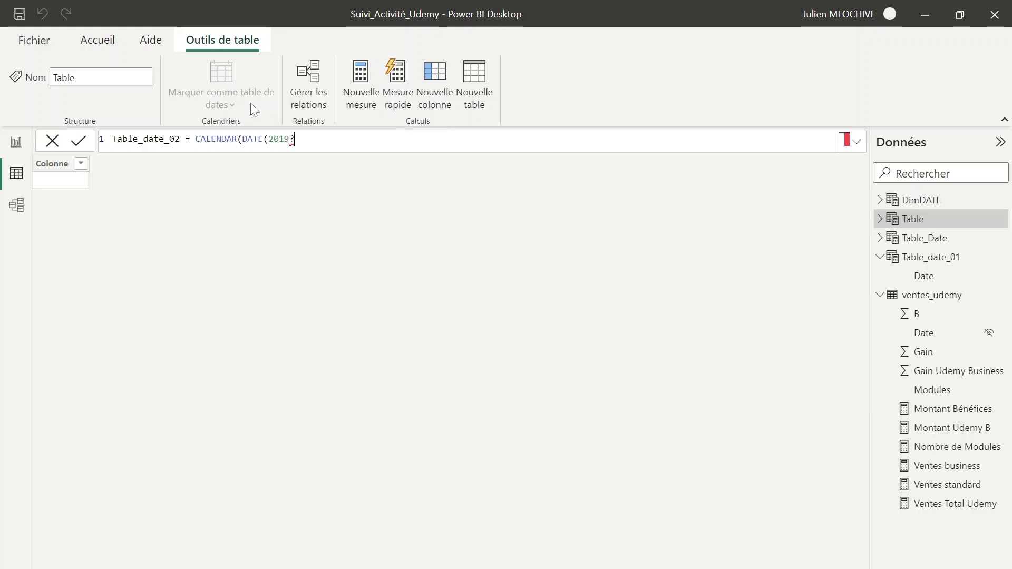
pyautogui.press('BackSpace')
pyautogui.write(',')
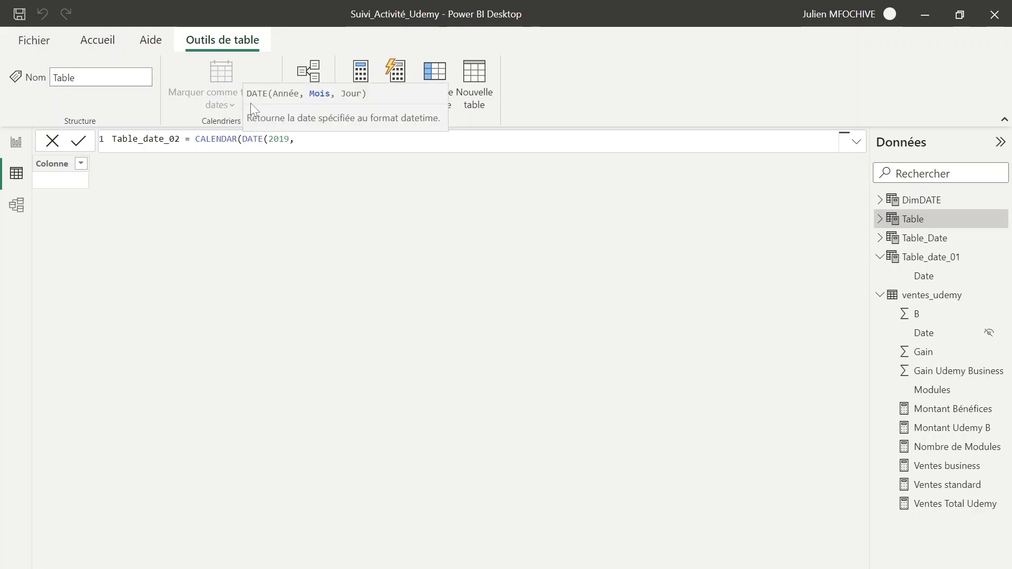
pyautogui.write('01,01)')
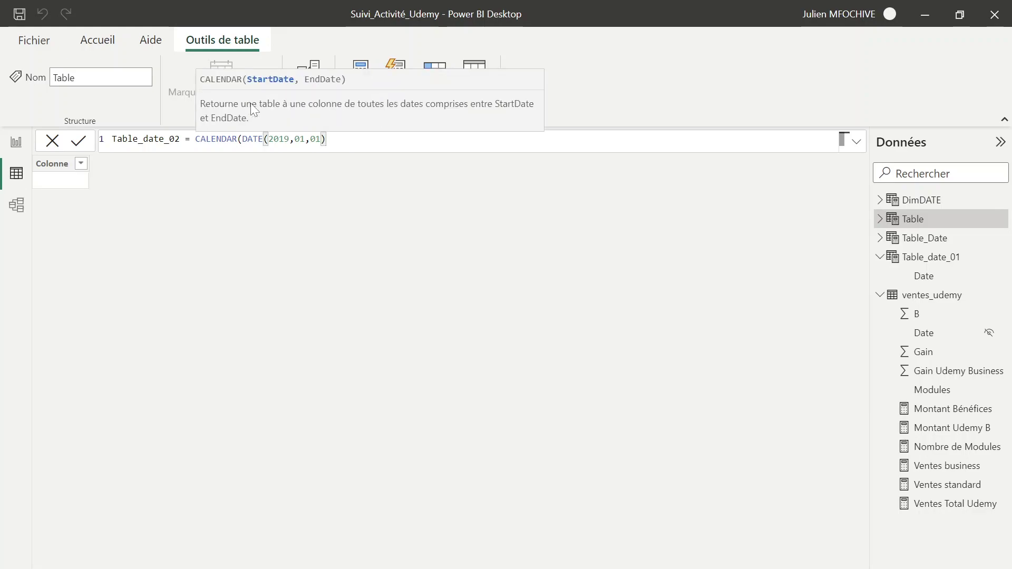
pyautogui.write(',')
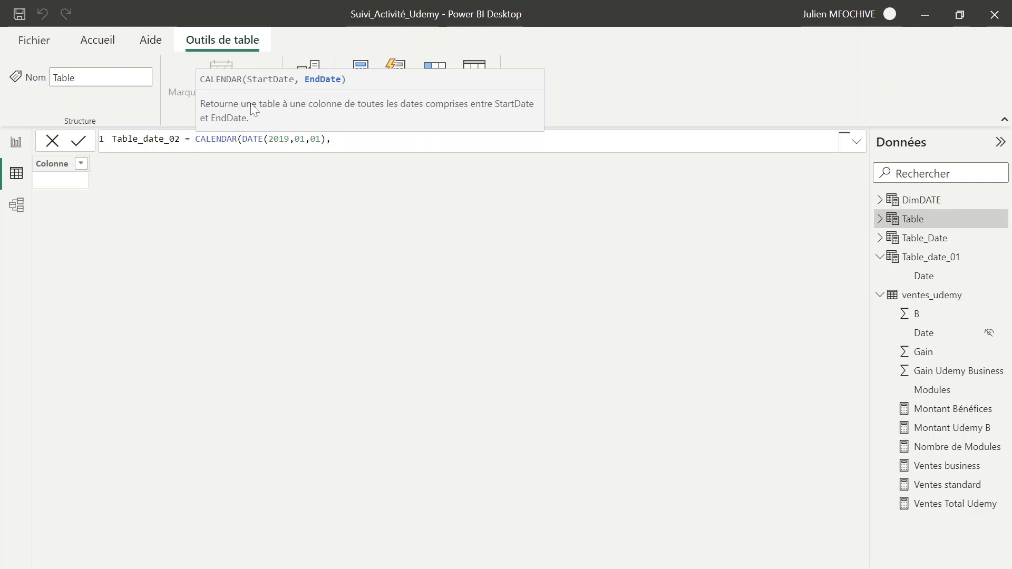
# Enter DATE(2020,12,31) as the CALENDAR end date and commit the Table_date_02 formula.
pyautogui.write('D')
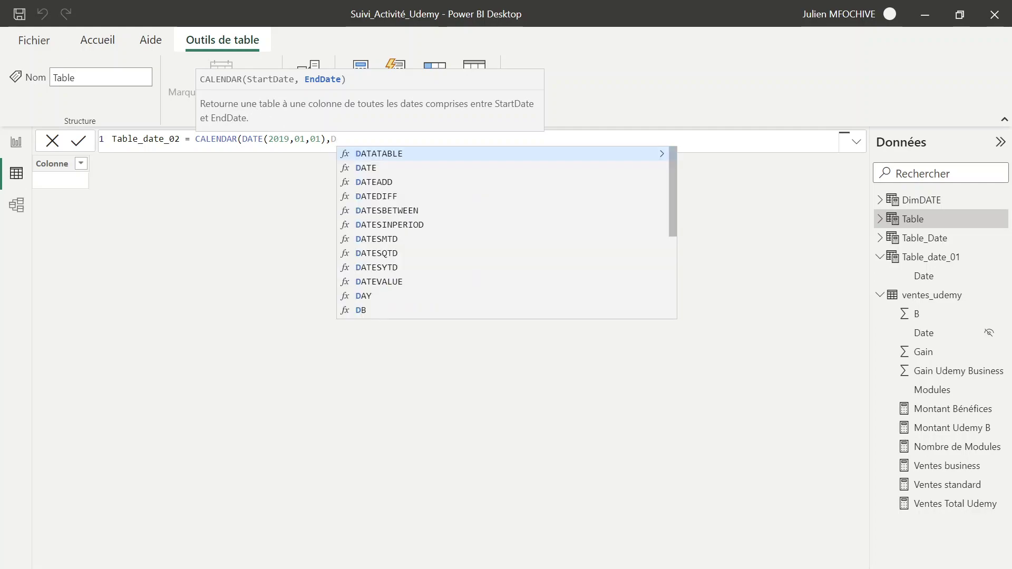
pyautogui.click(367, 168)
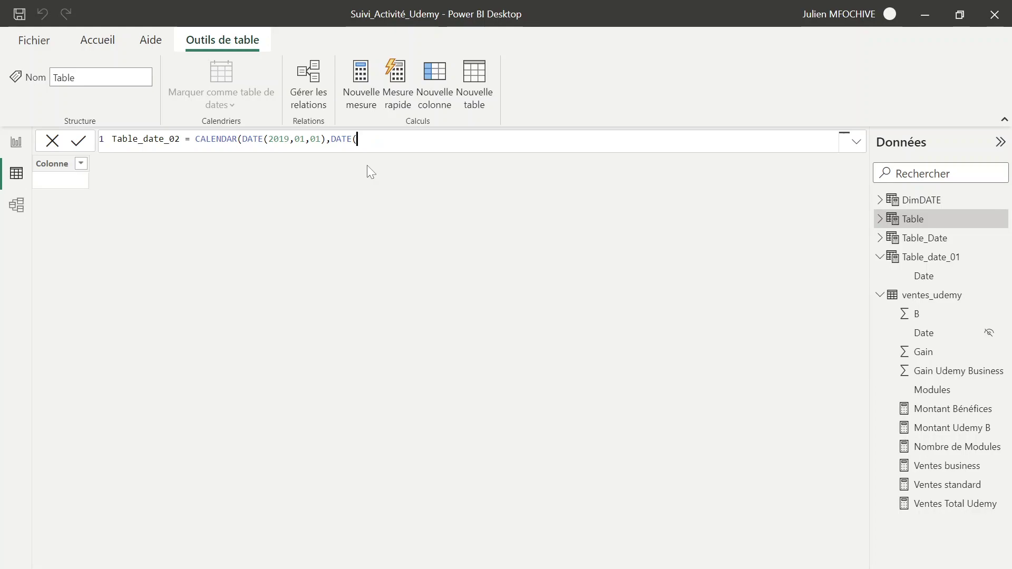
pyautogui.write('2020,')
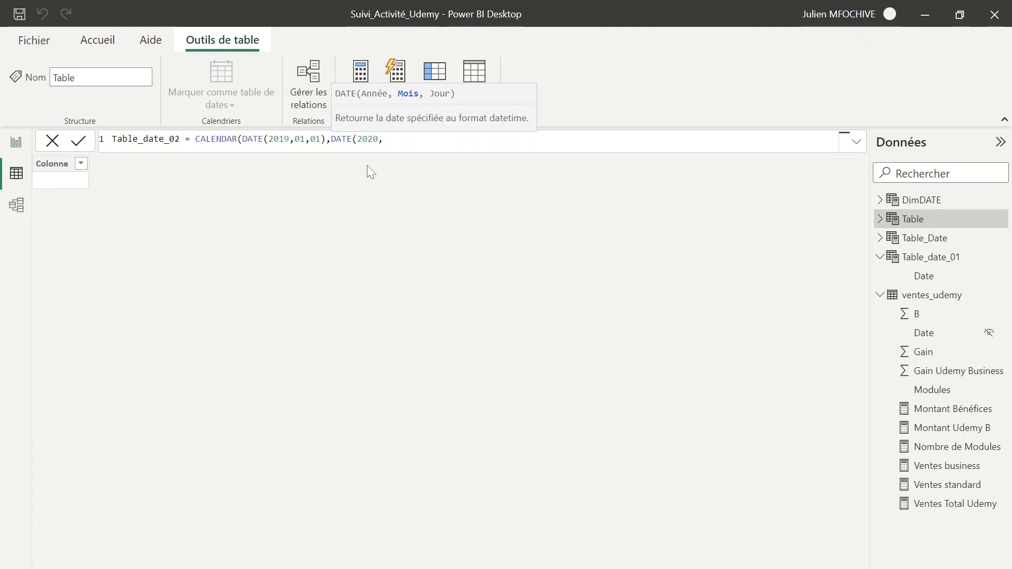
pyautogui.write('é')
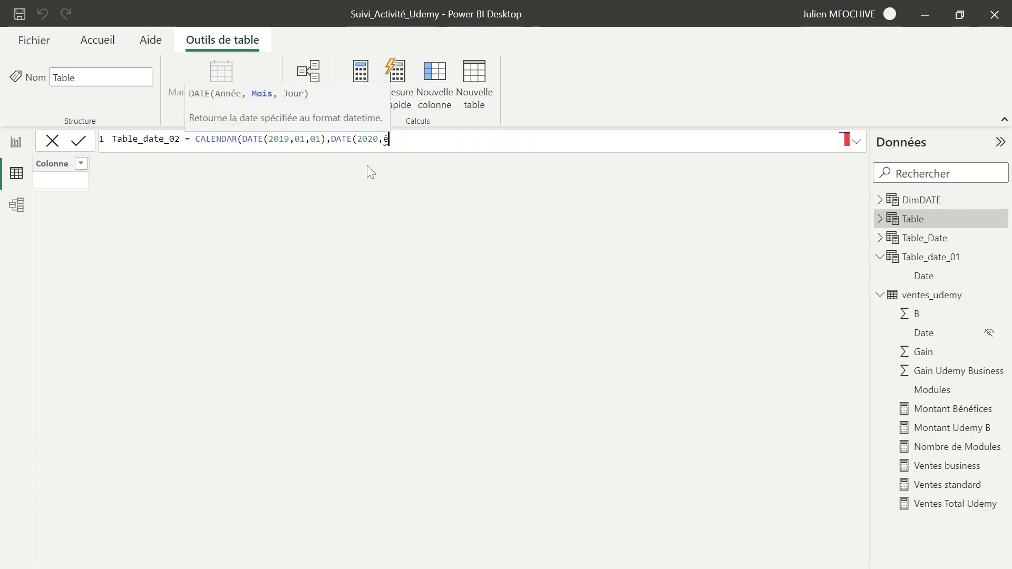
pyautogui.press('BackSpace')
pyautogui.write('1')
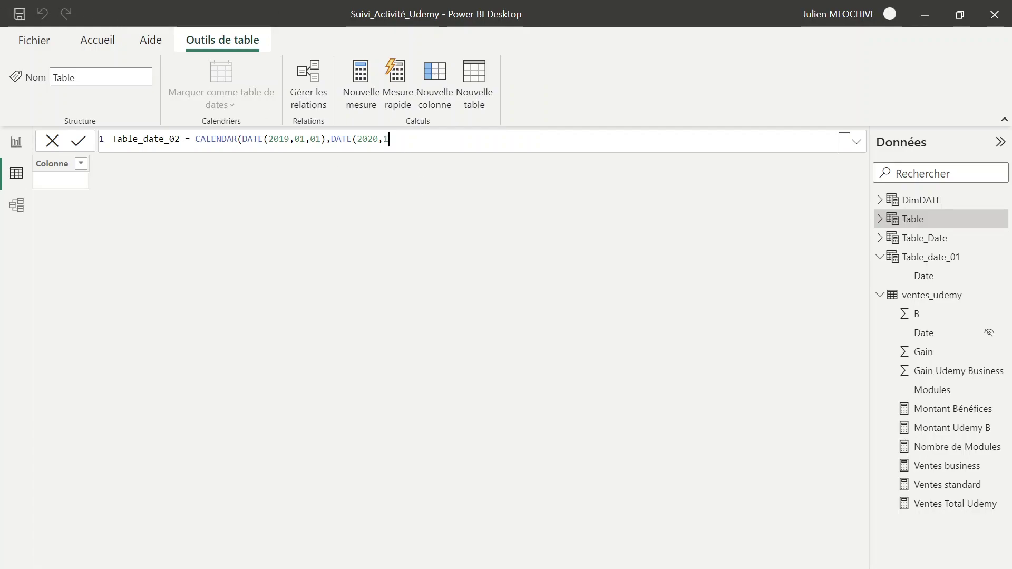
pyautogui.write('3')
pyautogui.press('BackSpace')
pyautogui.write('2,')
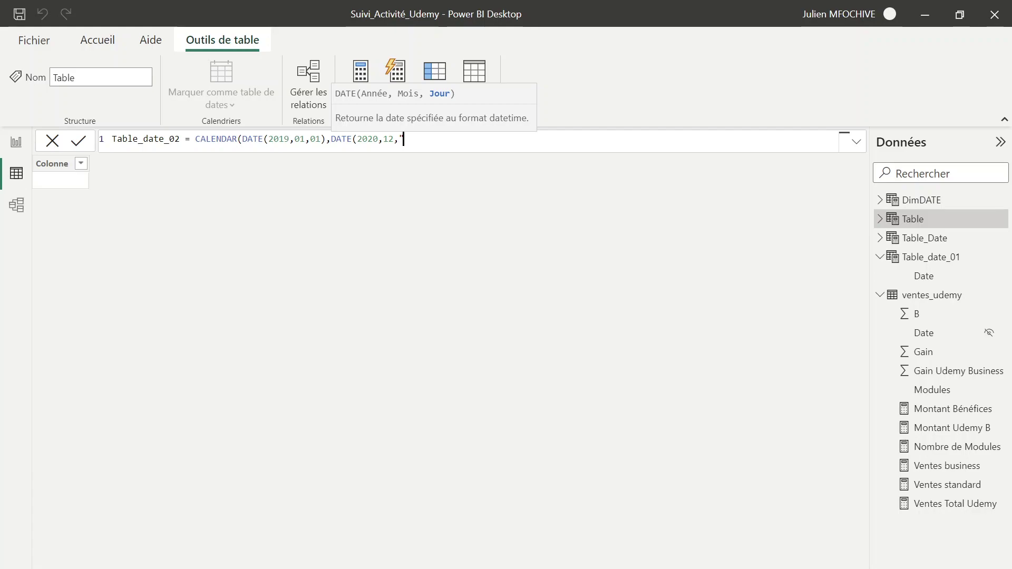
pyautogui.write('31)')
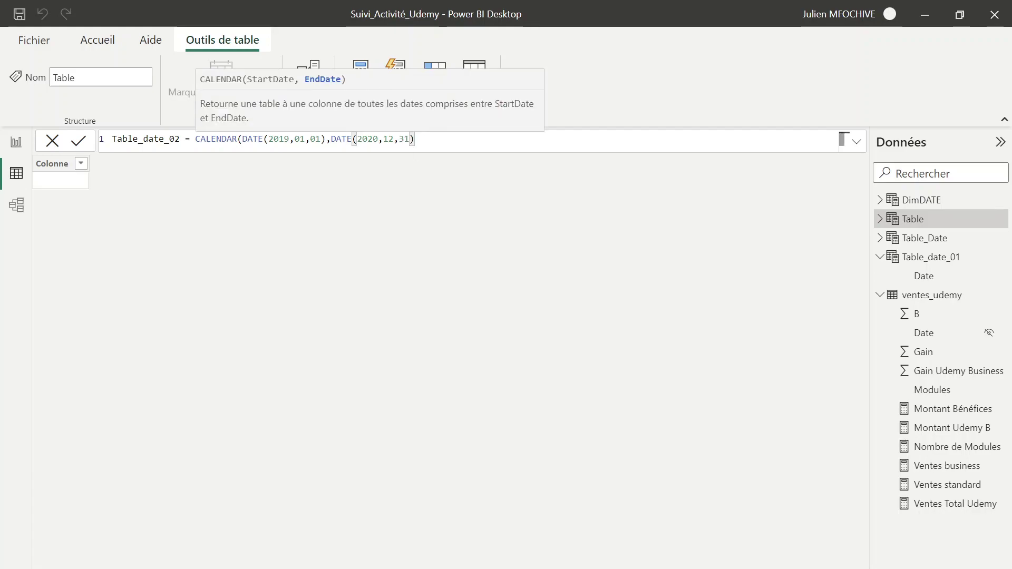
pyautogui.write(')')
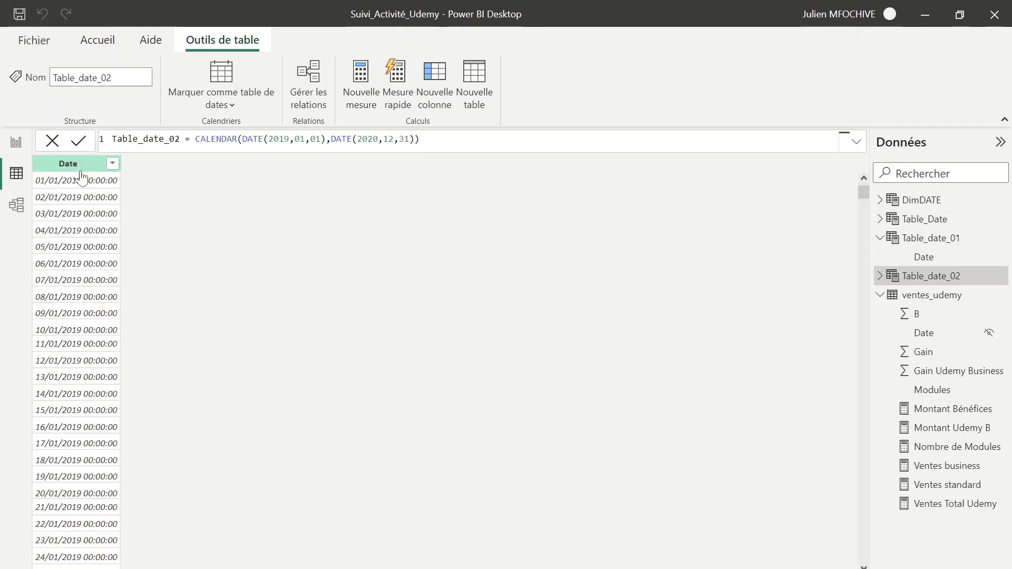
# Format the Date column of Table_date_02 as 14/03/2001 (dd/mm/yyyy).
pyautogui.click(79, 169)
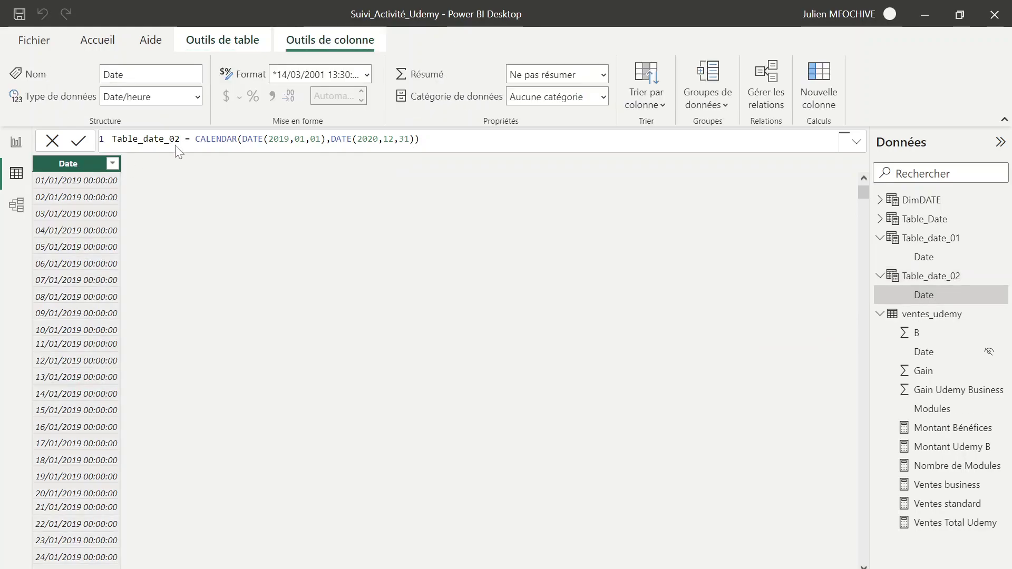
pyautogui.click(320, 75)
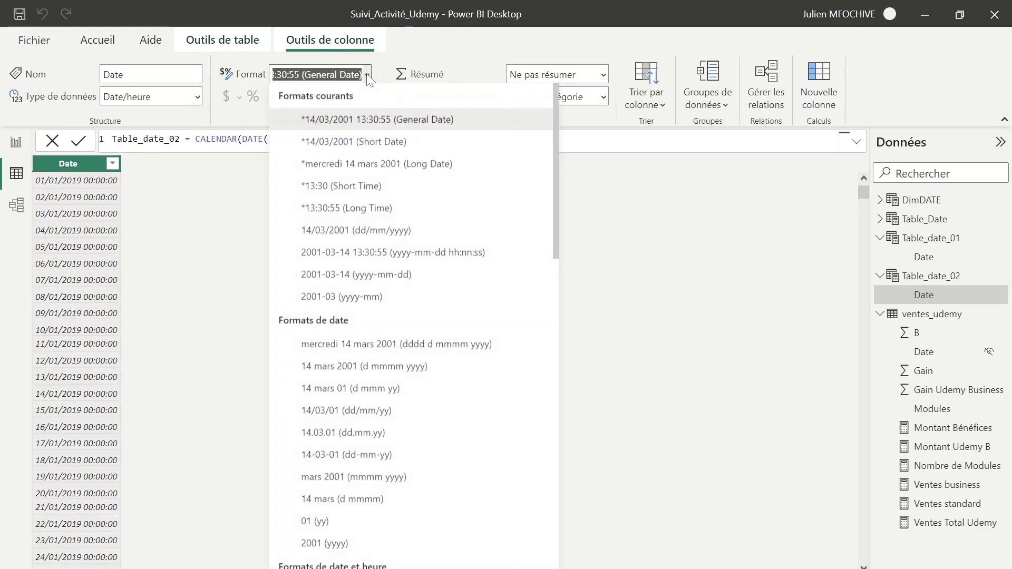
pyautogui.click(336, 223)
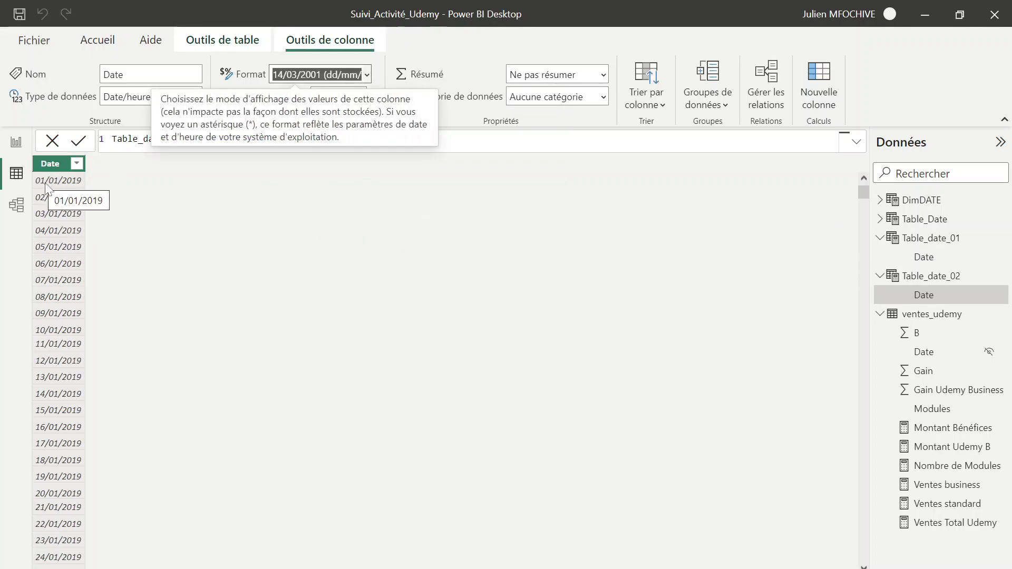
# Examine the Date column's filter values in Table_date_02 down to the last date, then return to the report view.
pyautogui.click(77, 164)
pyautogui.scroll(-9, 164, 369)
pyautogui.scroll(-20, 163, 403)
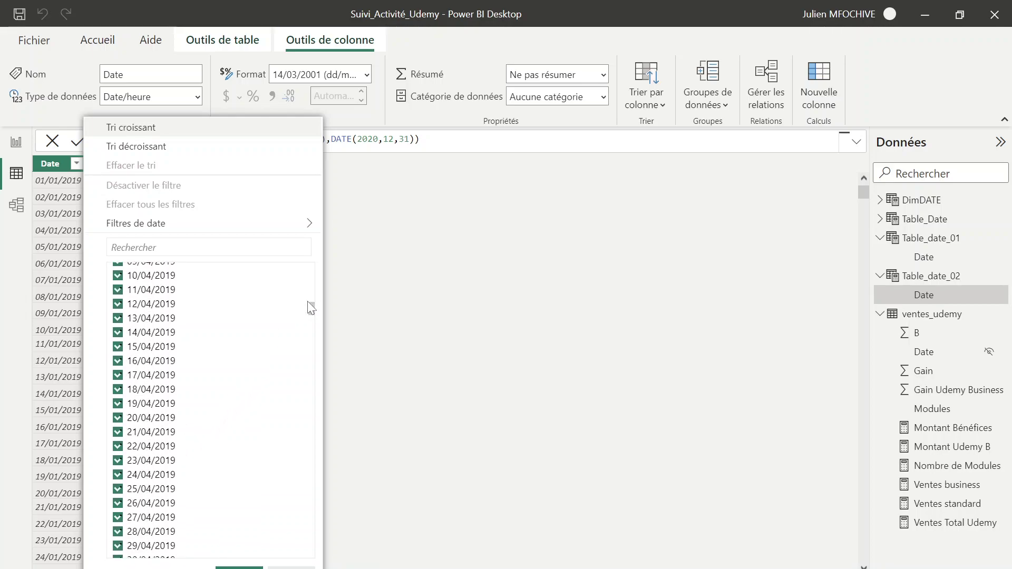
pyautogui.moveTo(314, 336); pyautogui.dragTo(312, 495)
pyautogui.scroll(-20, 222, 337)
pyautogui.scroll(-18, 216, 353)
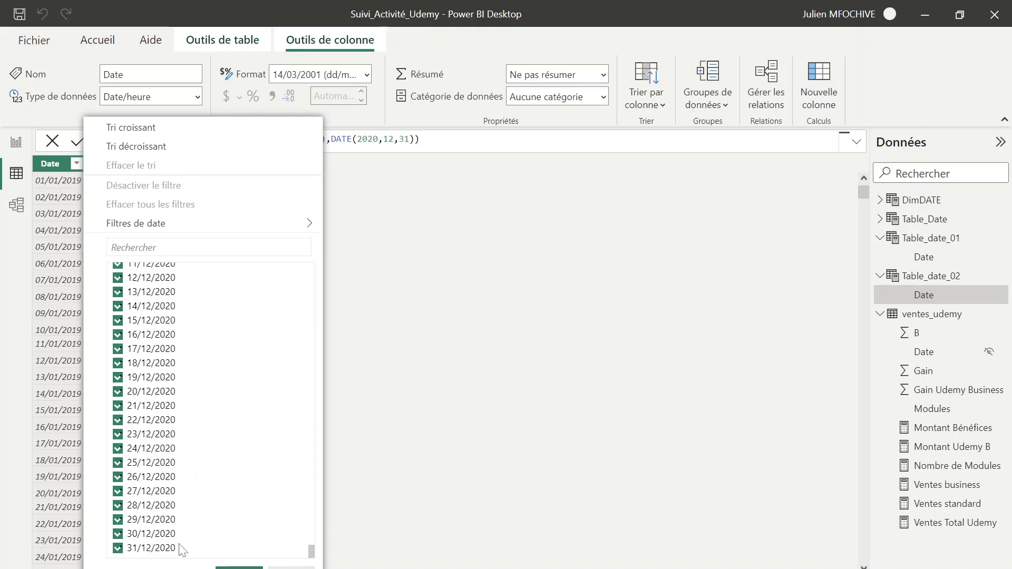
pyautogui.click(16, 142)
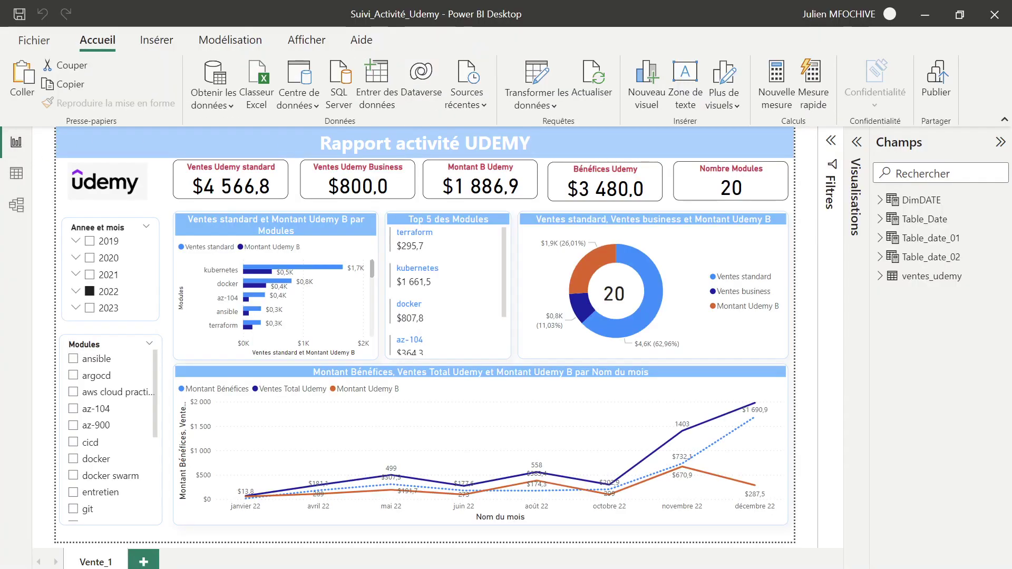